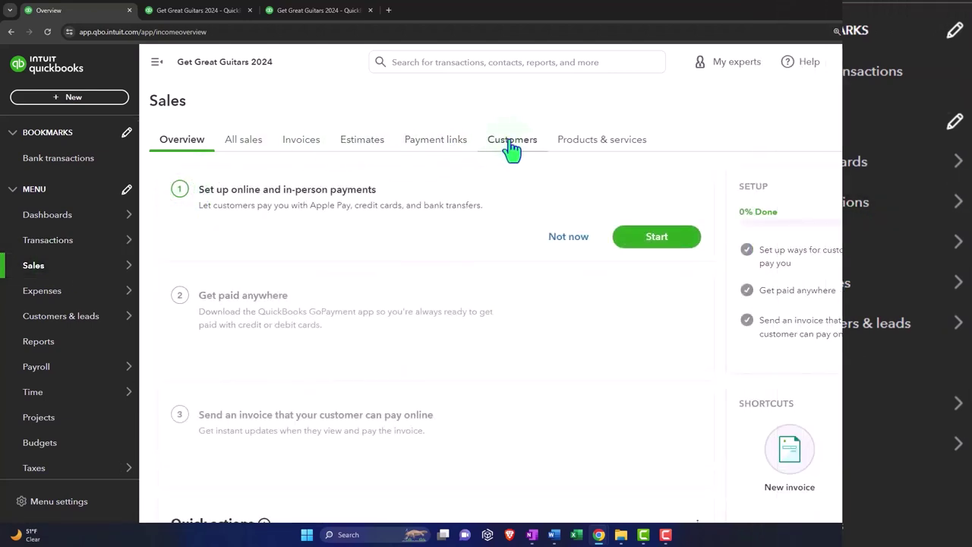
Browse the Customers, Expenses and Vendors pages, then go to the Payroll overview.
{"action": "left_click", "coordinate": [512, 148]}
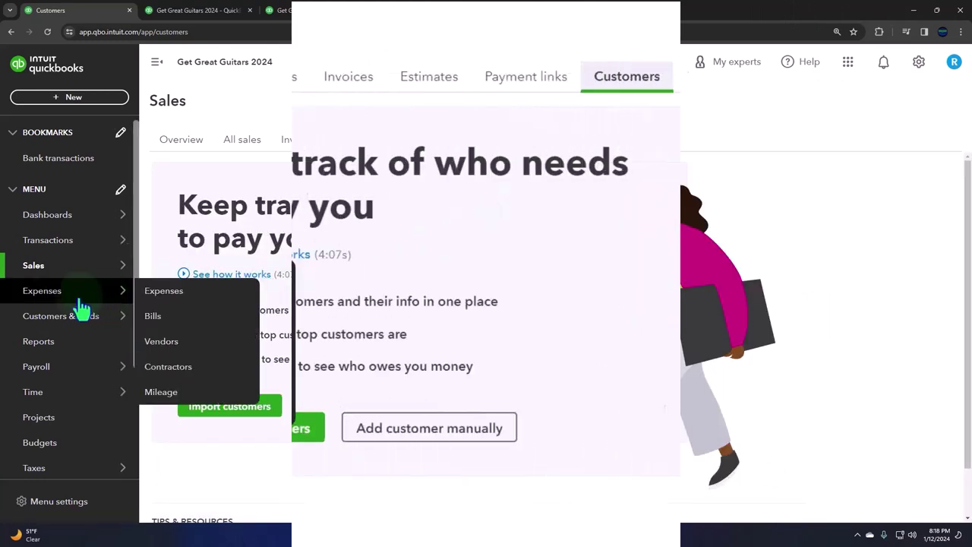
{"action": "left_click", "coordinate": [53, 302]}
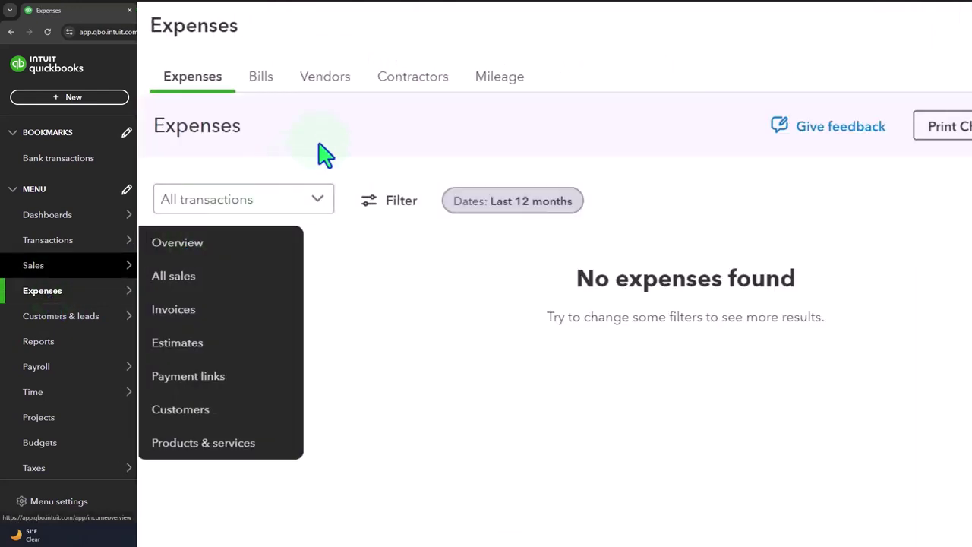
{"action": "left_click", "coordinate": [335, 87]}
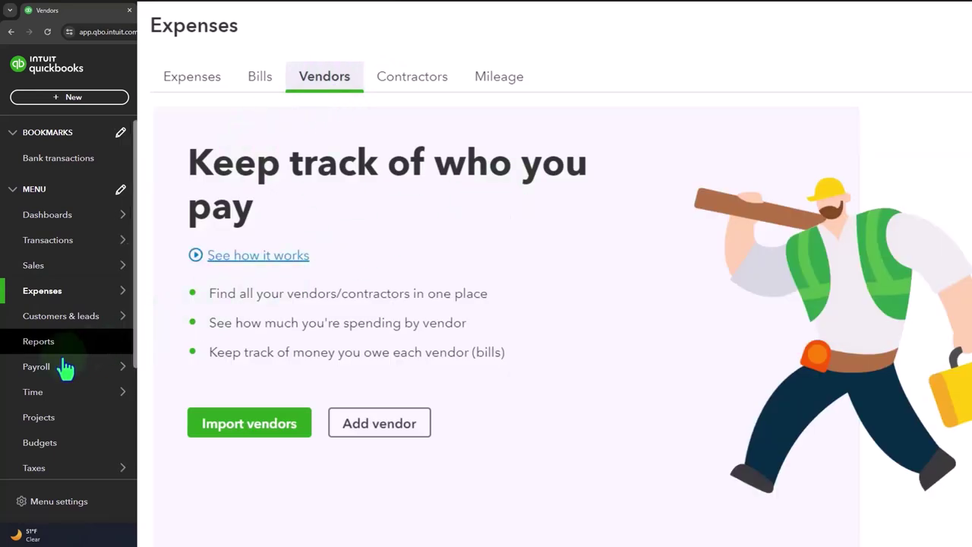
{"action": "left_click", "coordinate": [52, 373]}
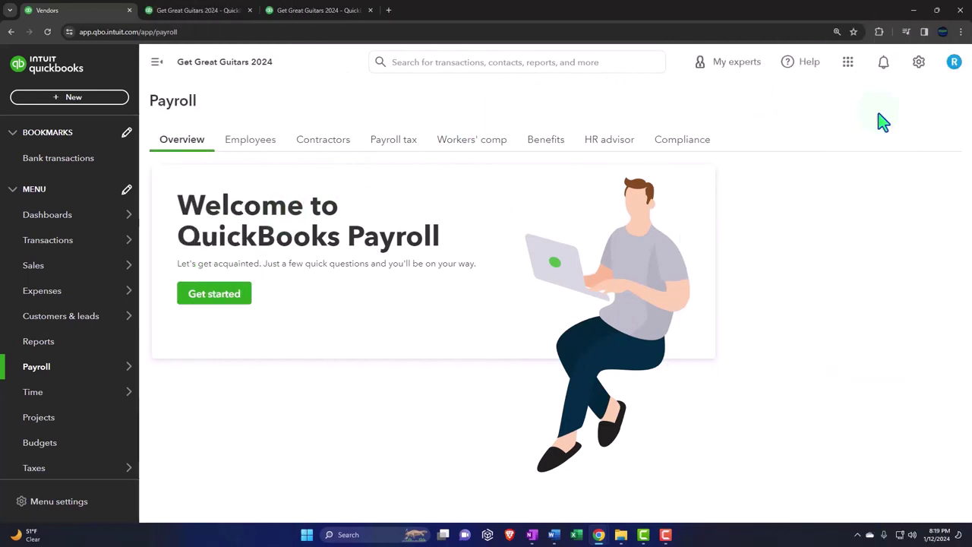
View the All lists page from the gear menu, then return to the Dashboards home.
{"action": "left_click", "coordinate": [919, 64]}
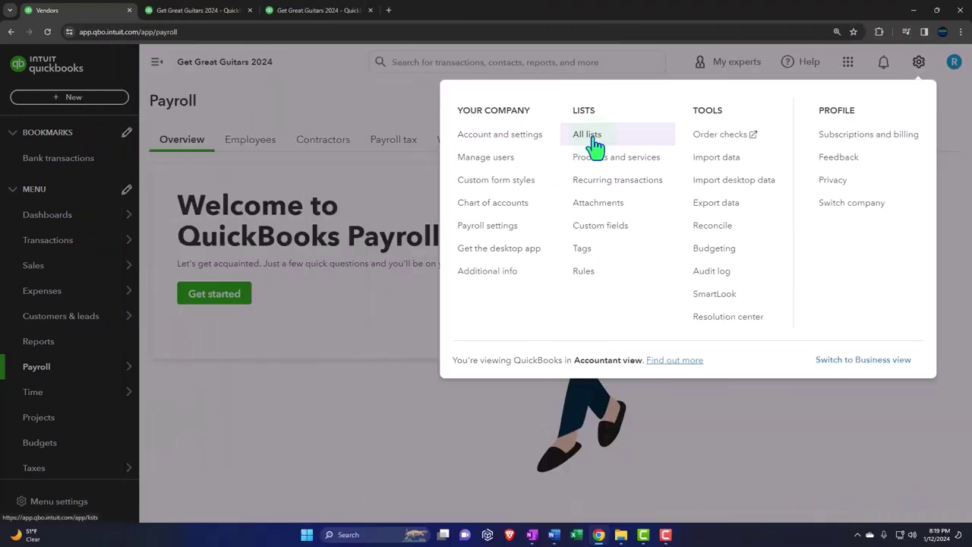
{"action": "left_click", "coordinate": [354, 100]}
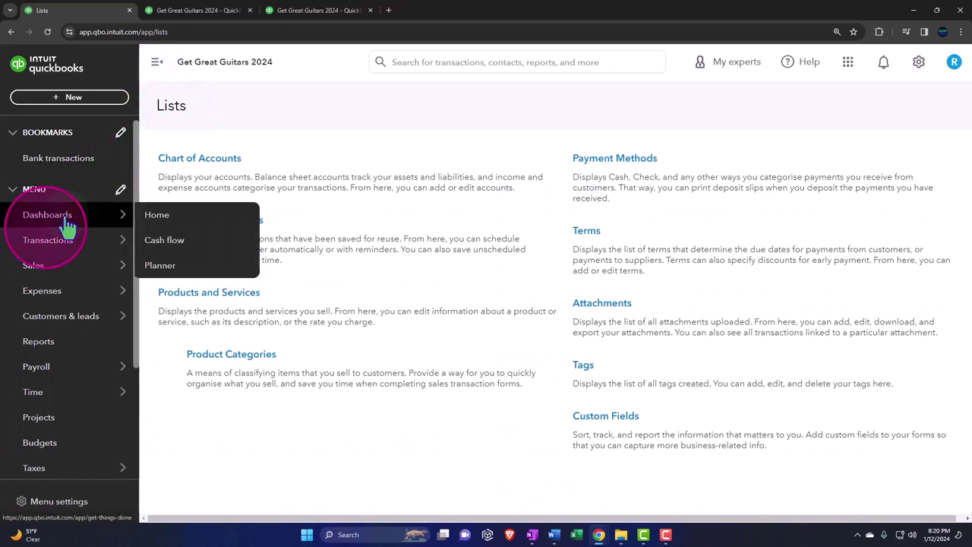
{"action": "left_click", "coordinate": [66, 222]}
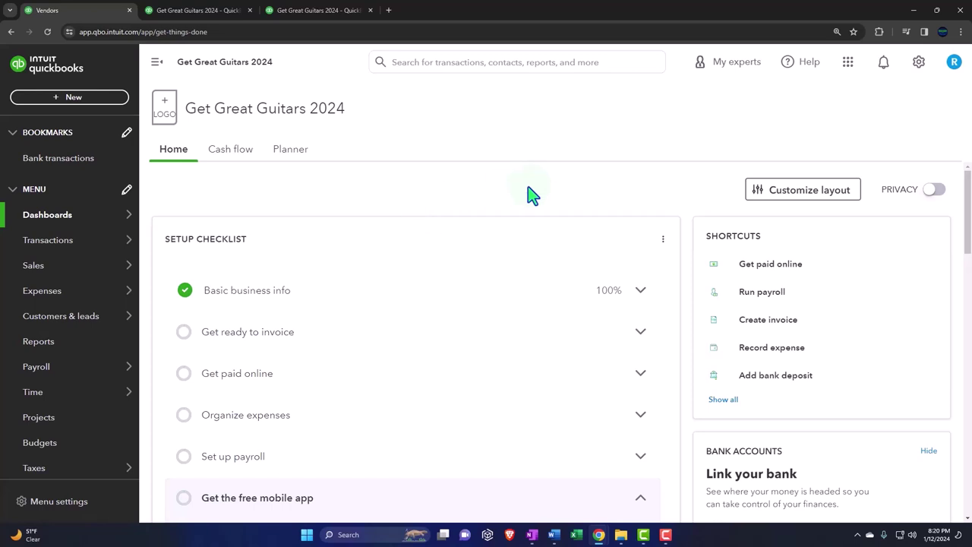
Open Account and settings and start editing the company name, logo and EIN section.
{"action": "left_click", "coordinate": [917, 64]}
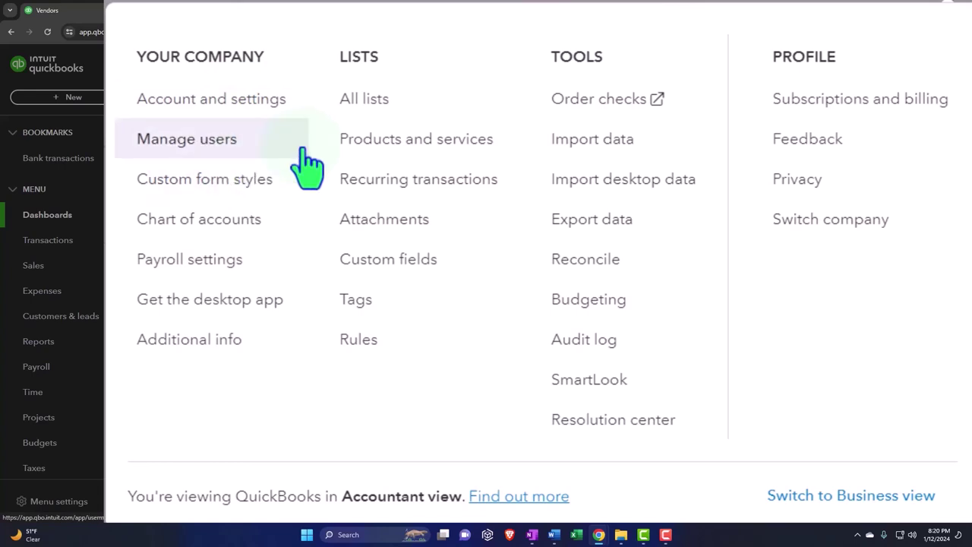
{"action": "left_click", "coordinate": [259, 114]}
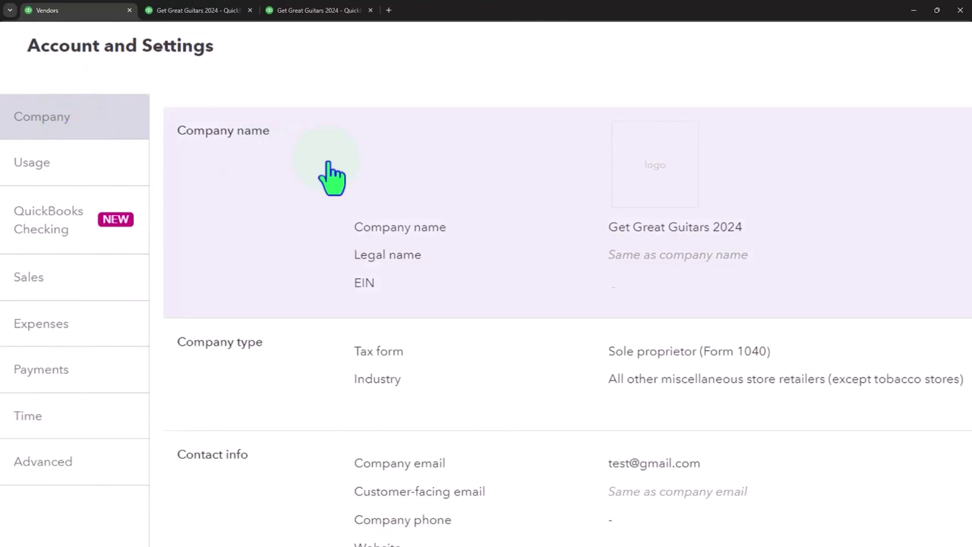
{"action": "left_click", "coordinate": [330, 163]}
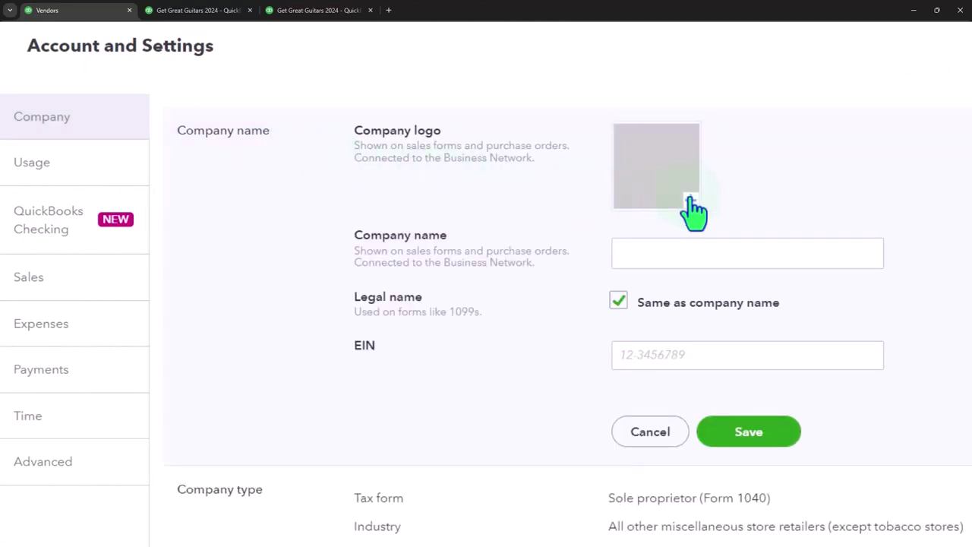
Upload the Accounting Rocks character image from Pictures as the company logo.
{"action": "left_click", "coordinate": [691, 204]}
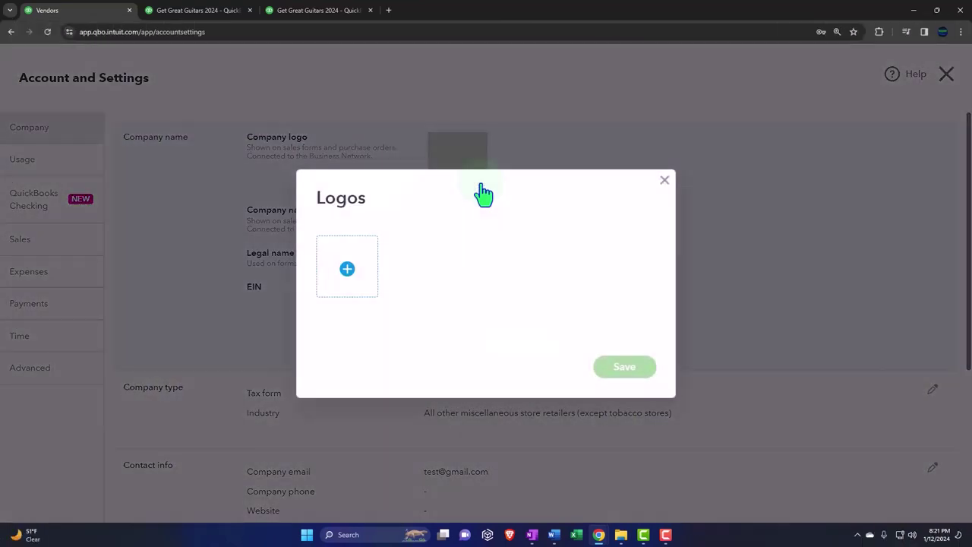
{"action": "left_click", "coordinate": [348, 270]}
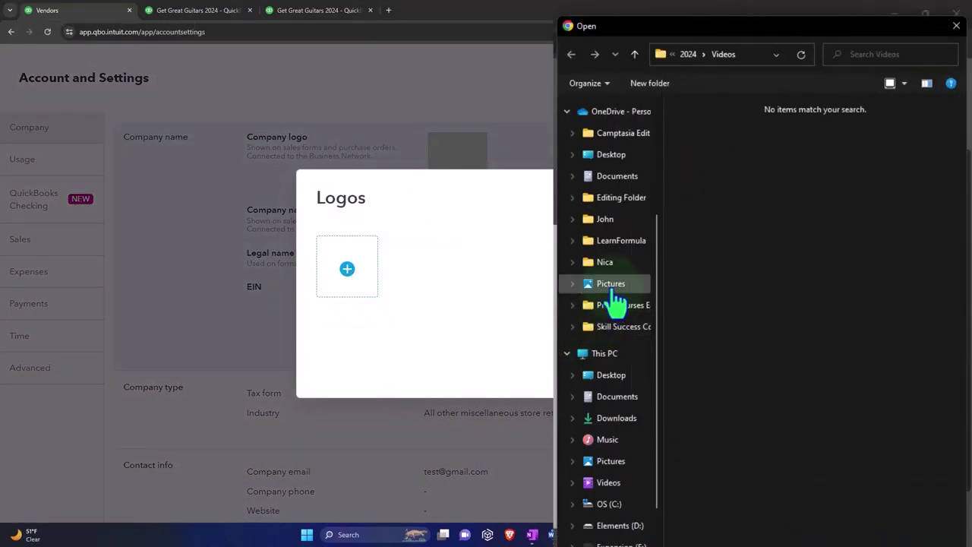
{"action": "left_click", "coordinate": [615, 296]}
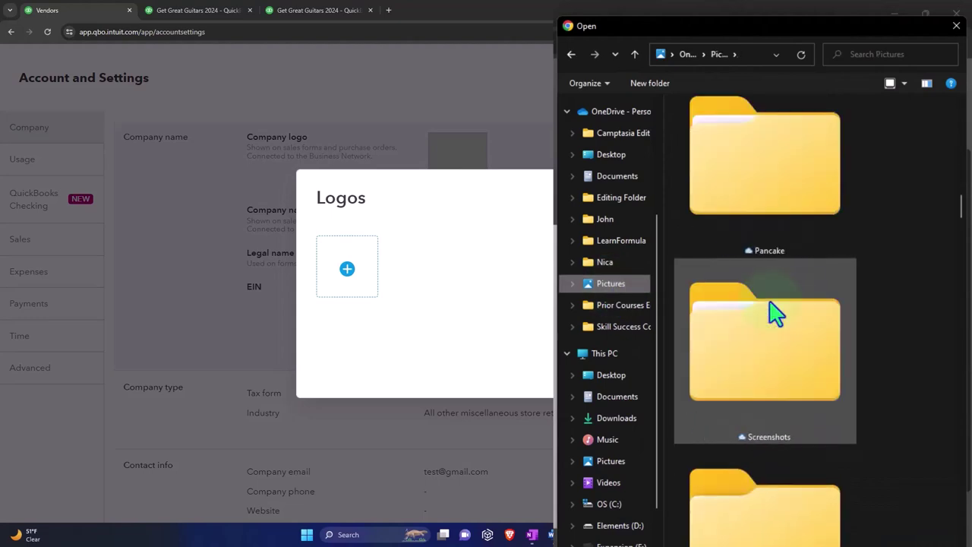
{"action": "scroll", "coordinate": [771, 311], "scroll_direction": "down", "scroll_amount": 3}
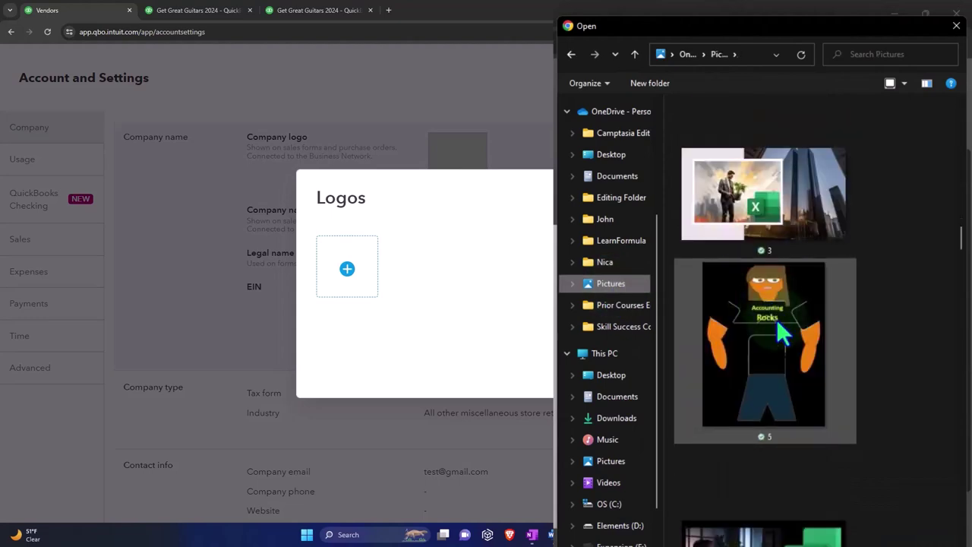
{"action": "double_click", "coordinate": [802, 359]}
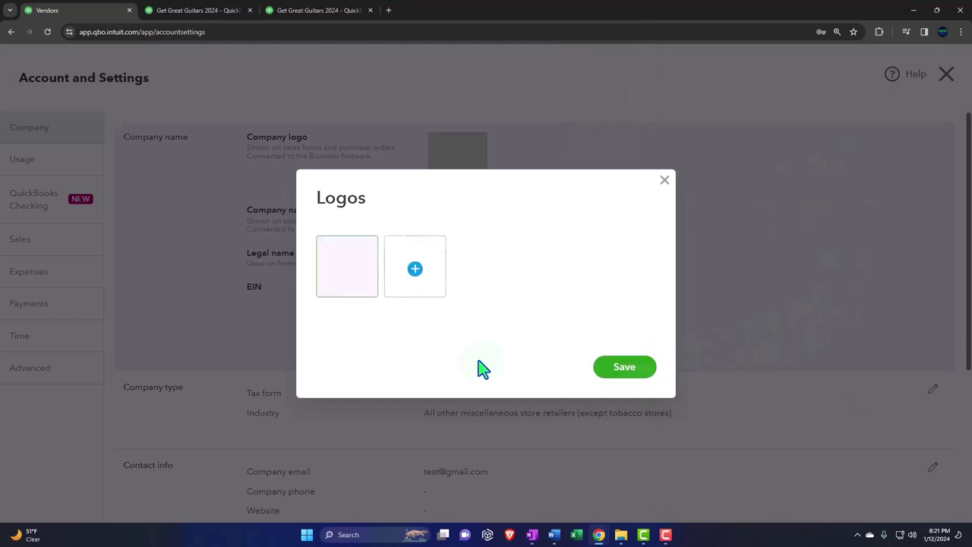
{"action": "left_click", "coordinate": [625, 368]}
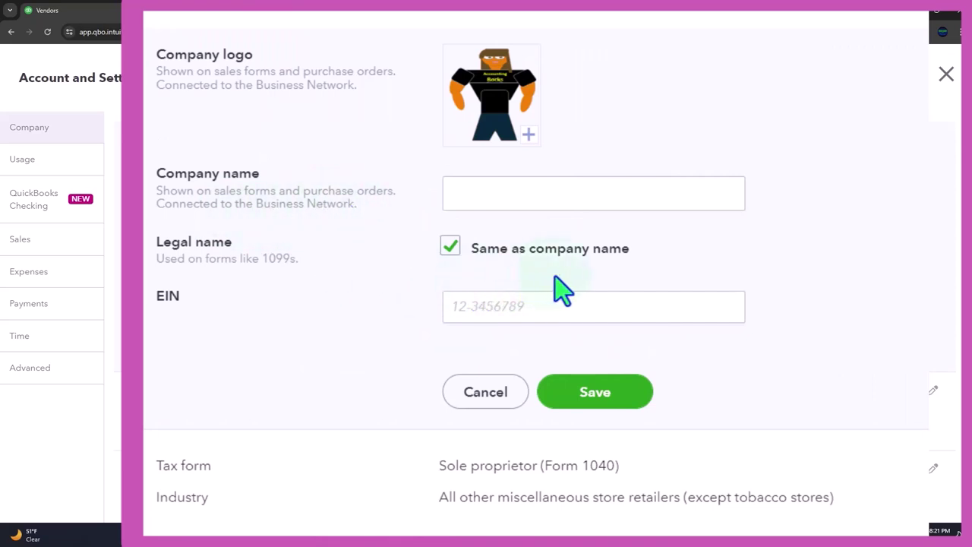
Enter the company's EIN and save it along with the new logo.
{"action": "left_click", "coordinate": [472, 315]}
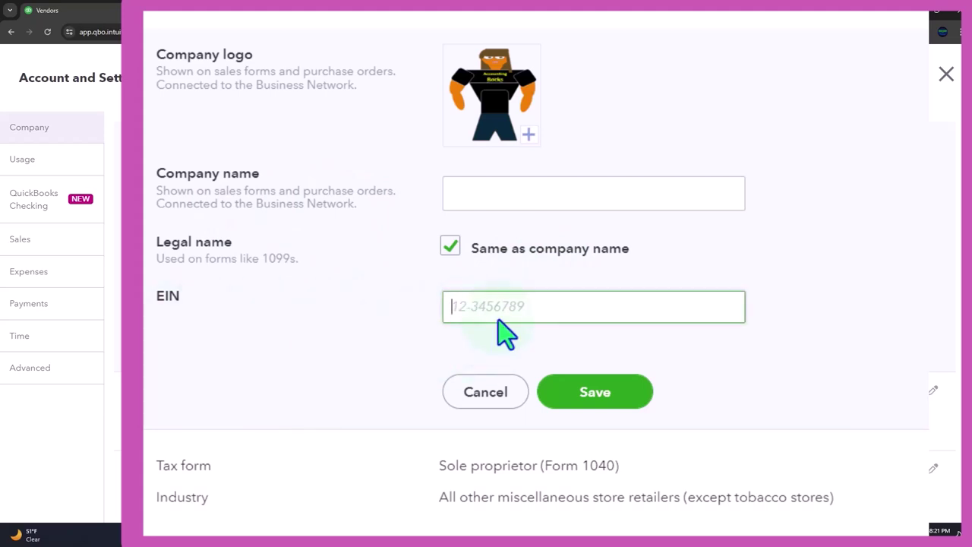
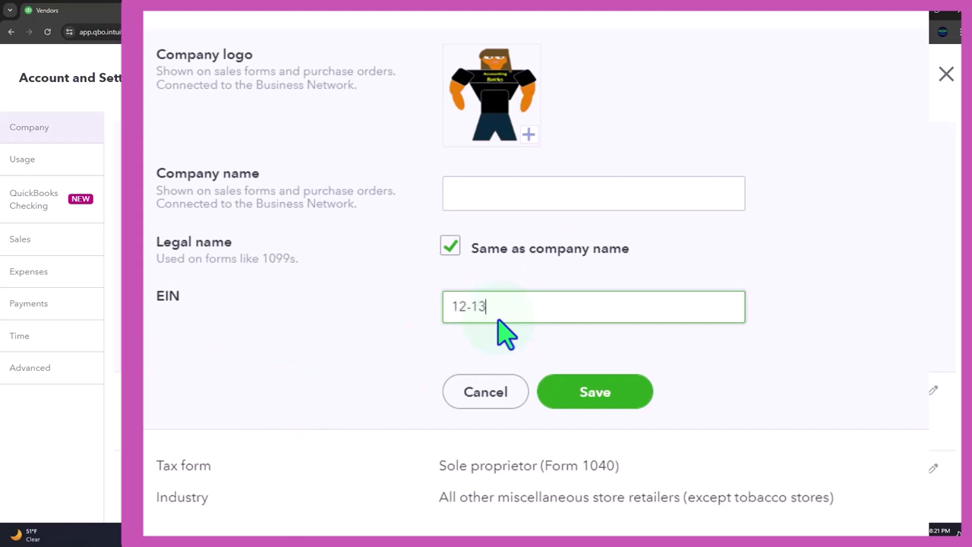
{"action": "left_click", "coordinate": [344, 363]}
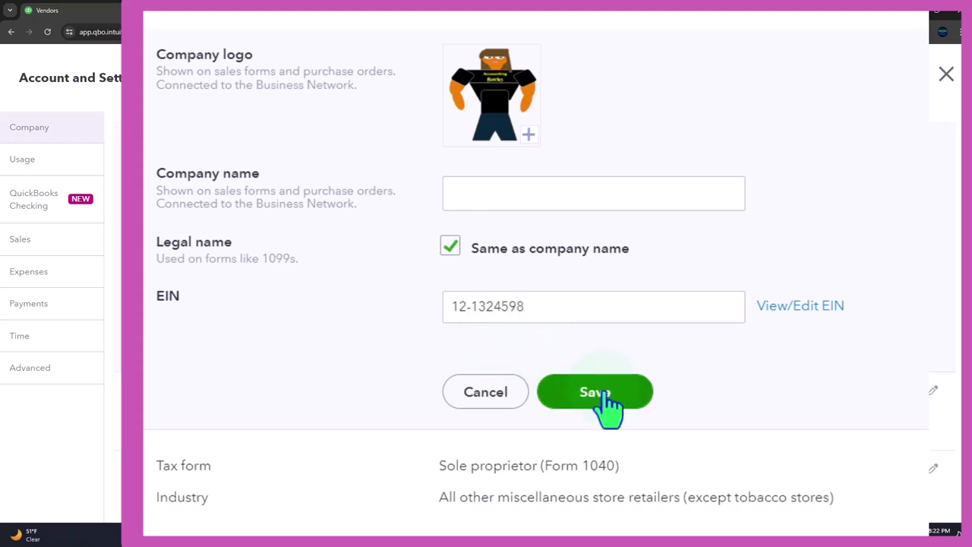
{"action": "left_click", "coordinate": [604, 395]}
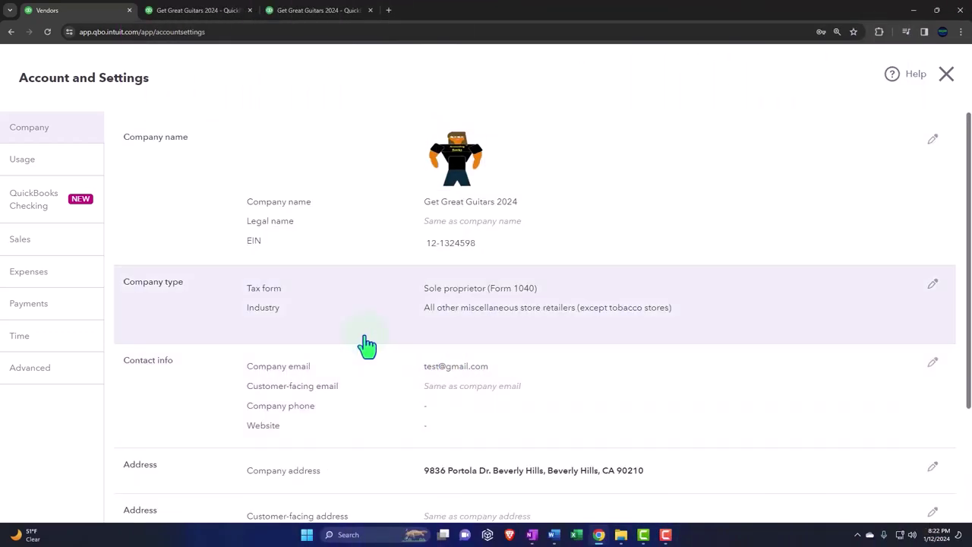
Edit the company type, keeping Sole proprietor (Form 1040) as the tax form.
{"action": "left_click", "coordinate": [365, 344]}
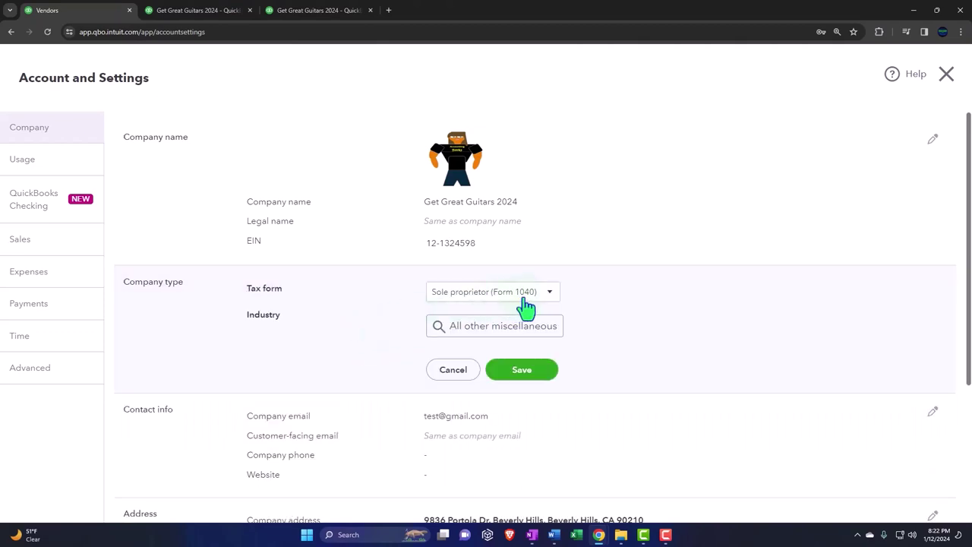
{"action": "left_click", "coordinate": [549, 295]}
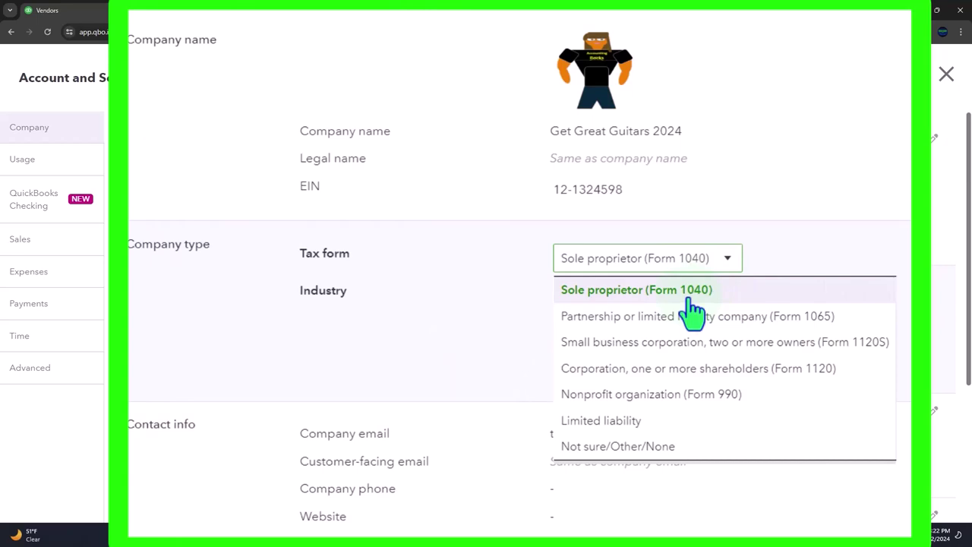
{"action": "left_click", "coordinate": [416, 308]}
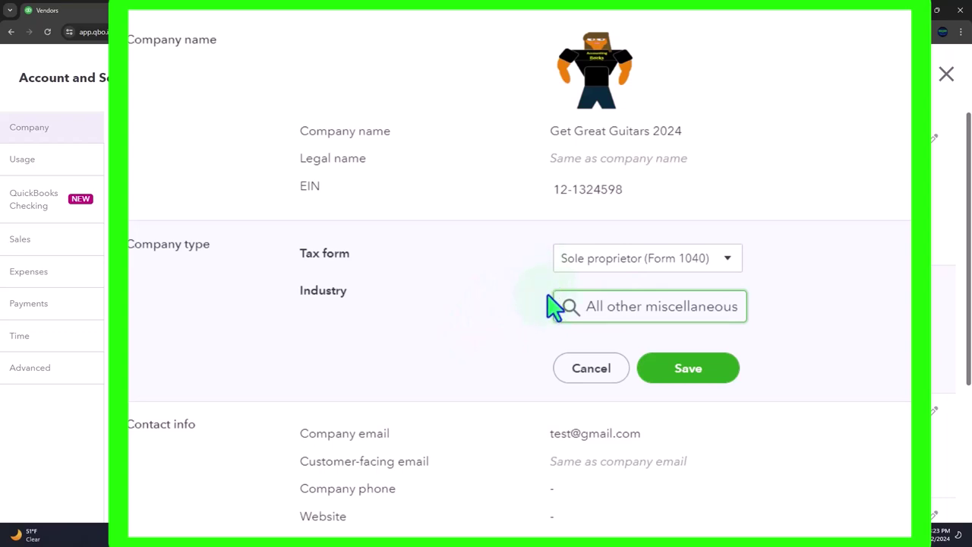
{"action": "scroll", "coordinate": [534, 310], "scroll_direction": "down", "scroll_amount": 2}
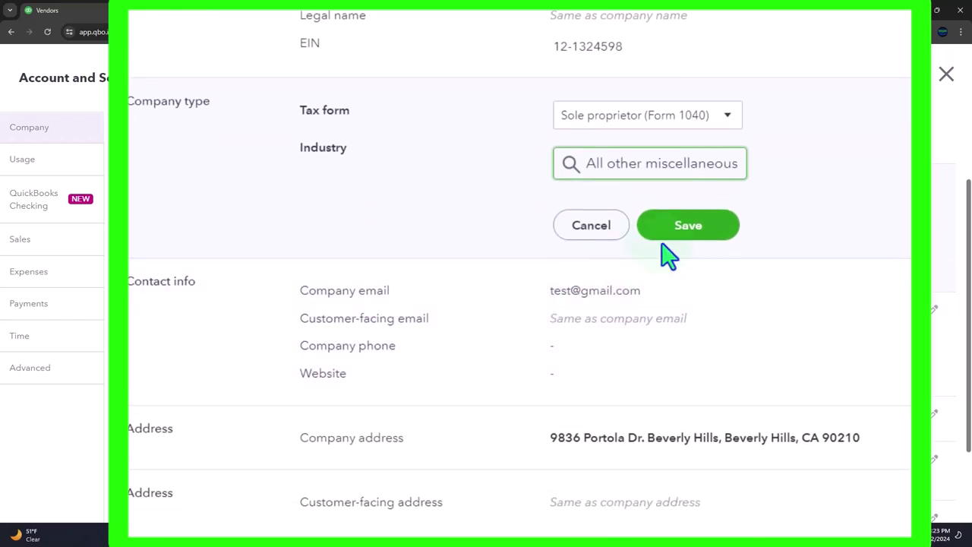
Open the contact info and enter the company phone number.
{"action": "left_click", "coordinate": [531, 348]}
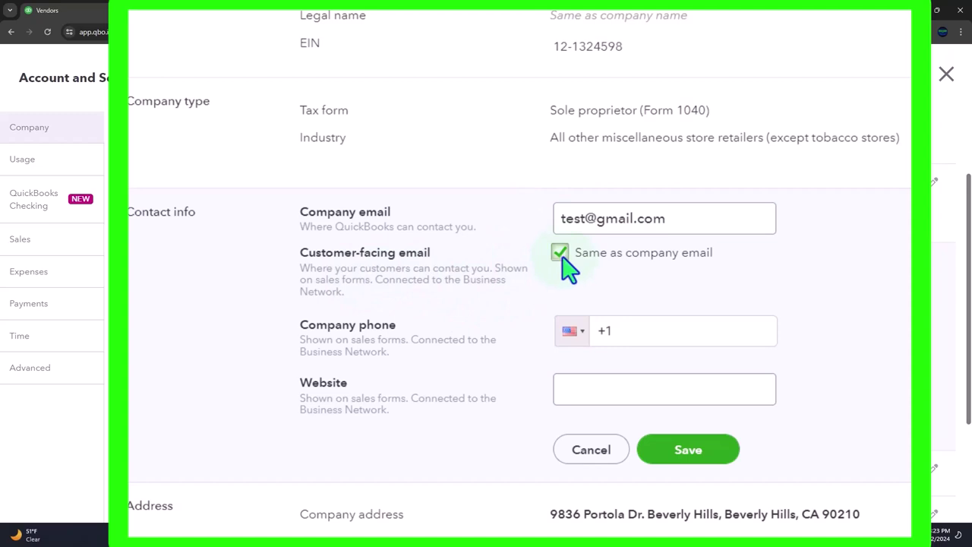
{"action": "left_click", "coordinate": [640, 331]}
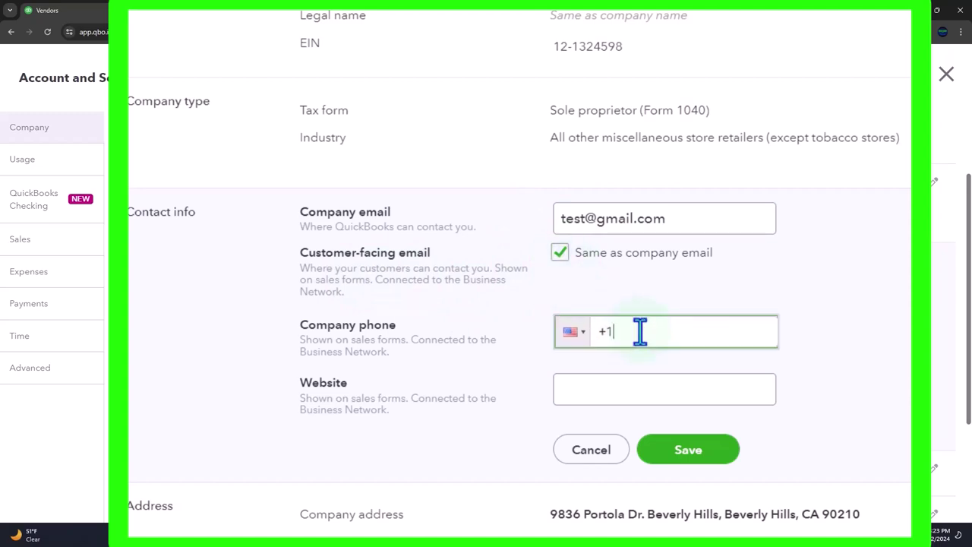
{"action": "type", "text": "99"}
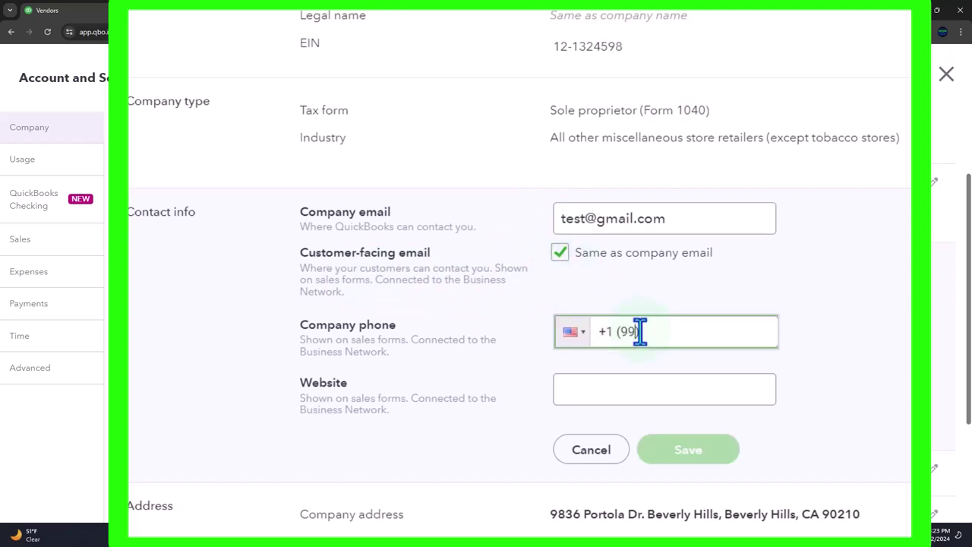
{"action": "type", "text": "9) 999-9999"}
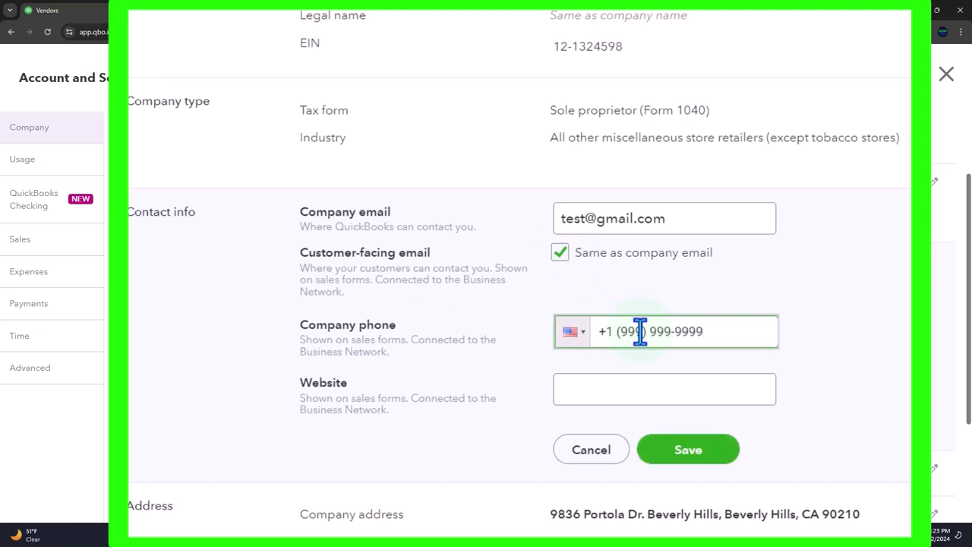
Enter the website, correct the typo to website.com, and save the contact info.
{"action": "left_click", "coordinate": [636, 396]}
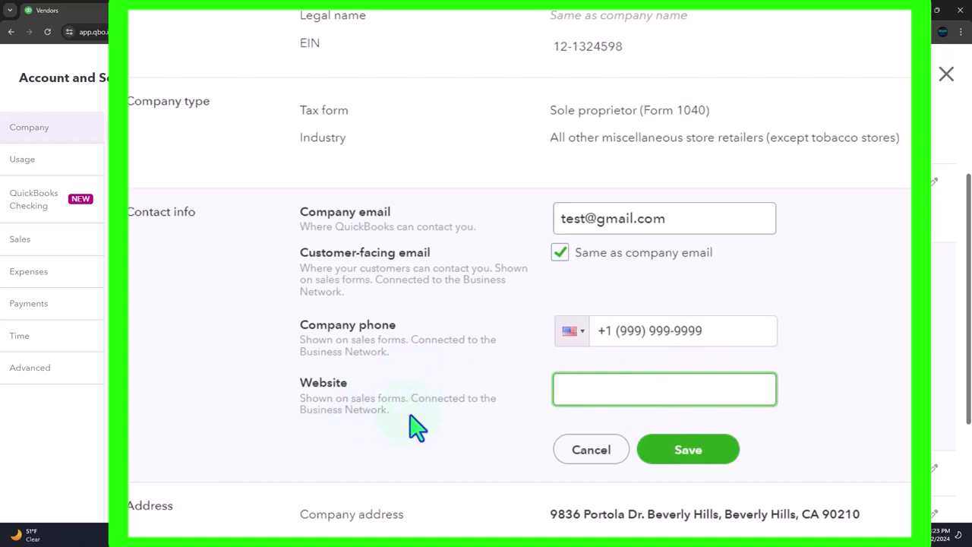
{"action": "type", "text": "websti"}
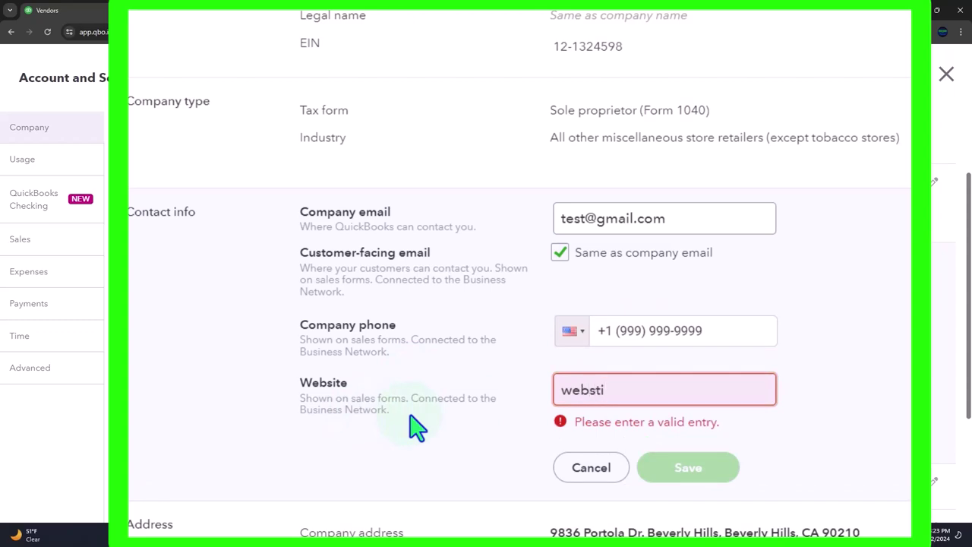
{"action": "type", "text": "te.com"}
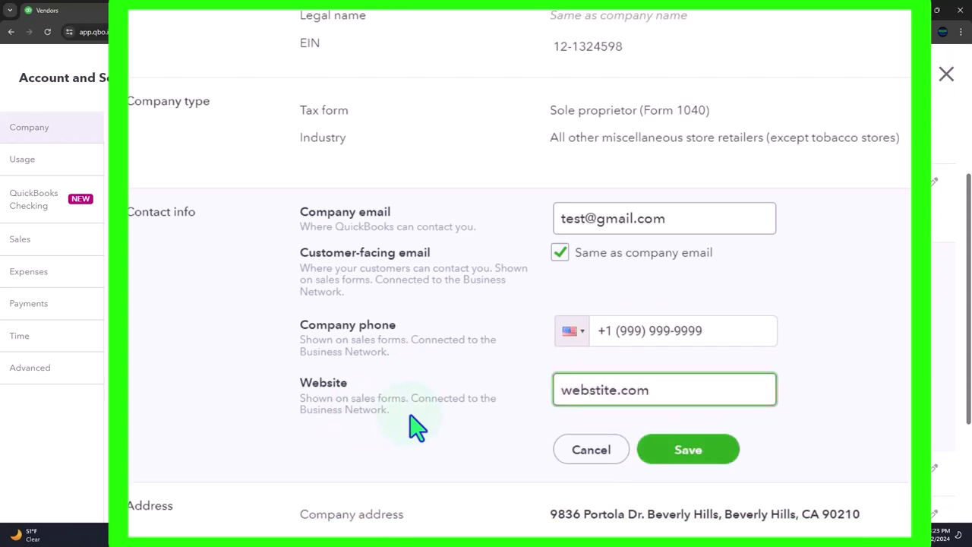
{"action": "left_click", "coordinate": [872, 412]}
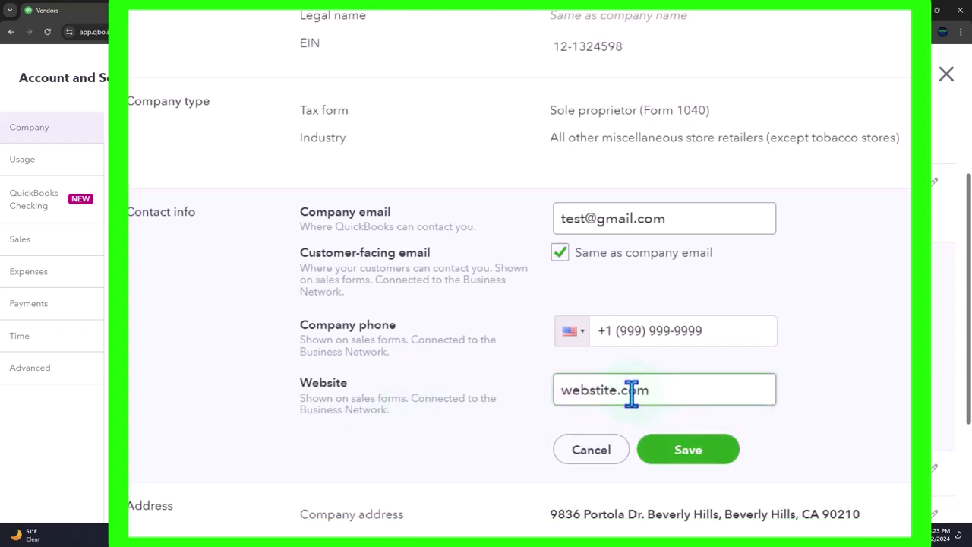
{"action": "left_click", "coordinate": [608, 394]}
{"action": "key", "text": "BackSpace"}
{"action": "key", "text": "BackSpace"}
{"action": "key", "text": "BackSpace"}
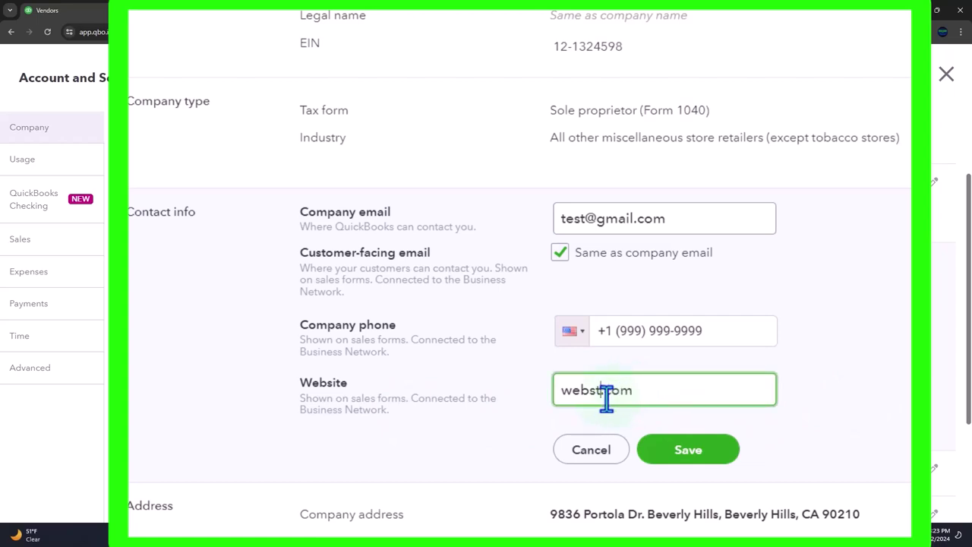
{"action": "key", "text": "BackSpace"}
{"action": "key", "text": "BackSpace"}
{"action": "key", "text": "BackSpace"}
{"action": "key", "text": "BackSpace"}
{"action": "key", "text": "BackSpace"}
{"action": "type", "text": "GGG"}
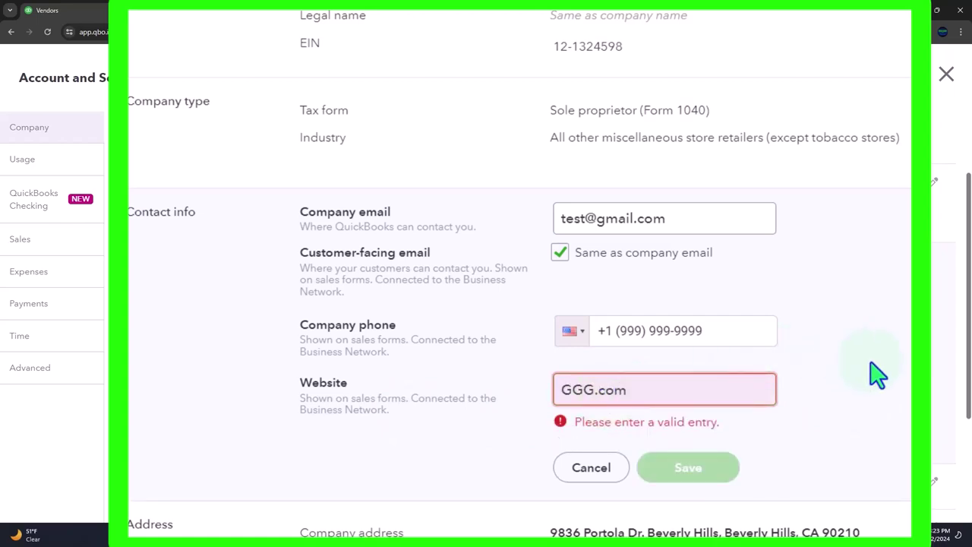
{"action": "left_click", "coordinate": [875, 373]}
{"action": "left_click", "coordinate": [593, 391]}
{"action": "key", "text": "BackSpace"}
{"action": "key", "text": "BackSpace"}
{"action": "key", "text": "BackSpace"}
{"action": "type", "text": "website"}
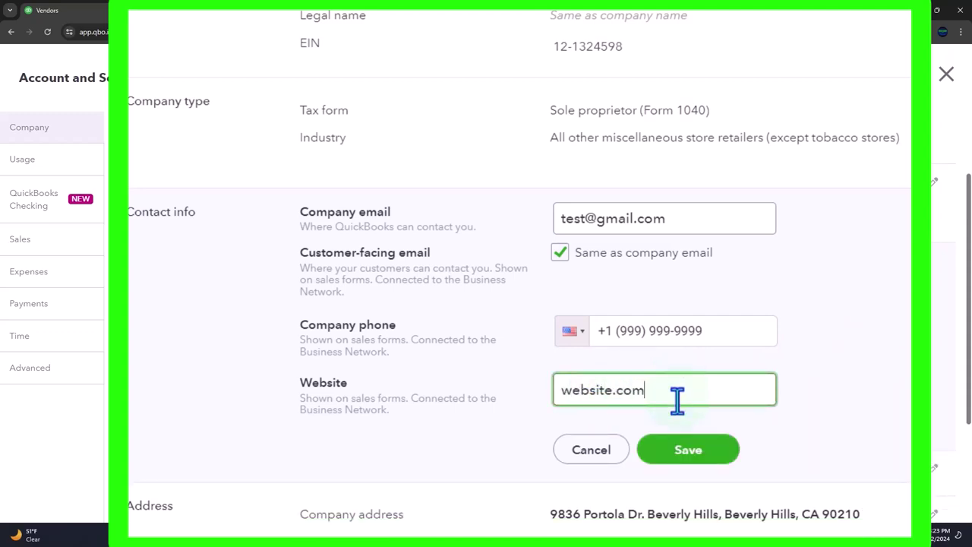
{"action": "left_click", "coordinate": [675, 453]}
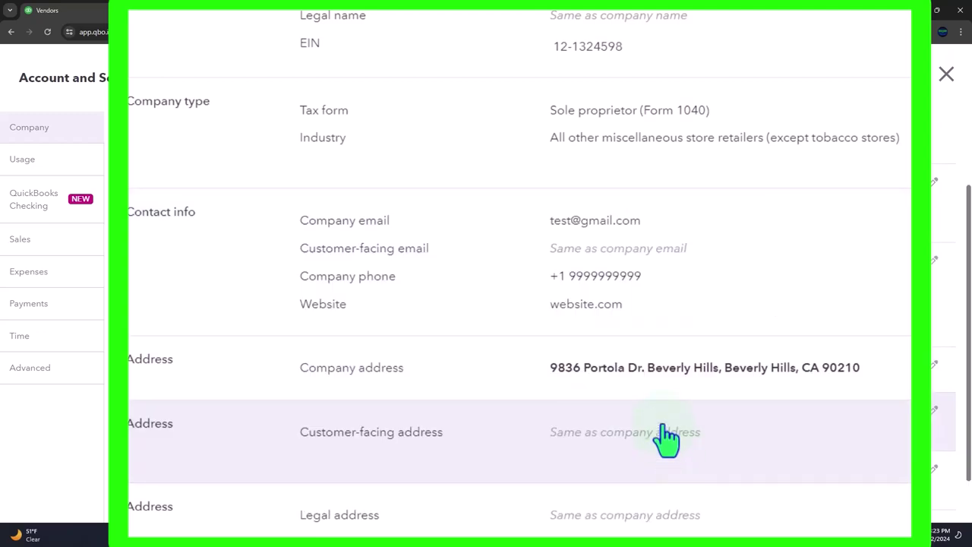
Review and save the company address, confirming it as correct in the verification panel.
{"action": "scroll", "coordinate": [514, 419], "scroll_direction": "down", "scroll_amount": 1}
{"action": "left_click", "coordinate": [477, 298]}
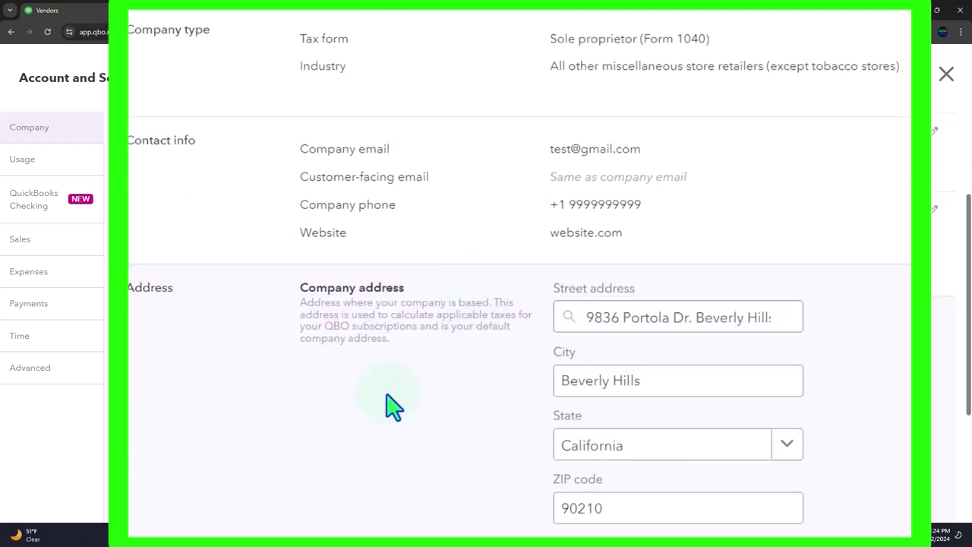
{"action": "scroll", "coordinate": [393, 407], "scroll_direction": "down", "scroll_amount": 1}
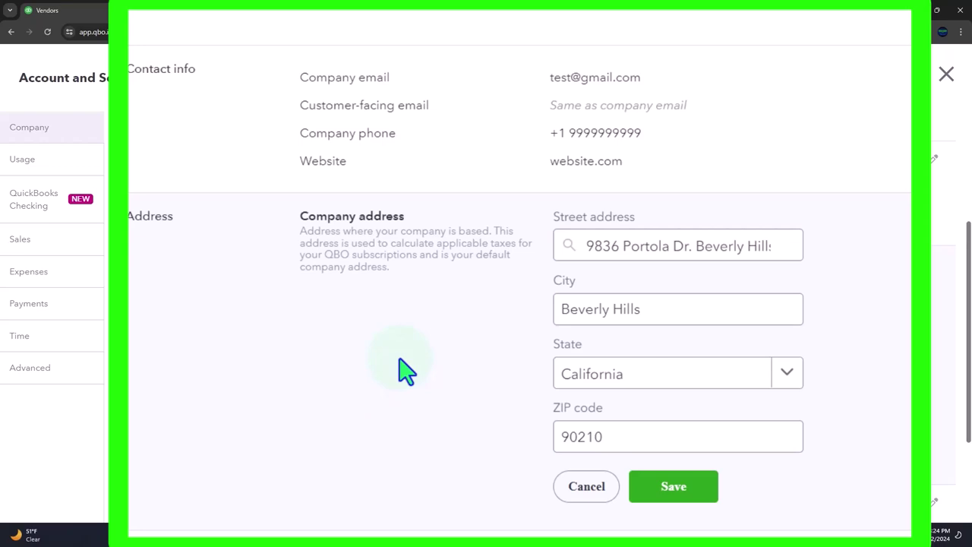
{"action": "scroll", "coordinate": [402, 369], "scroll_direction": "down", "scroll_amount": 1}
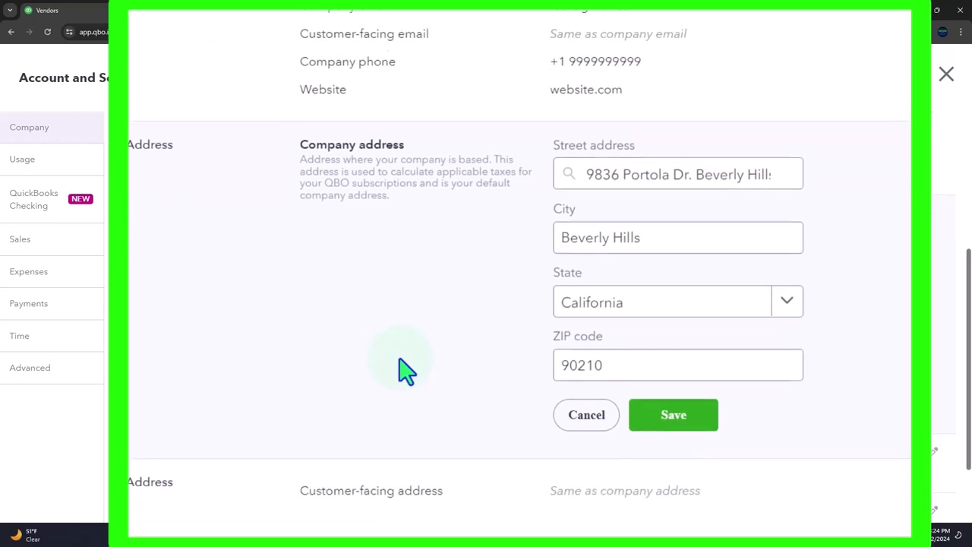
{"action": "scroll", "coordinate": [403, 369], "scroll_direction": "down", "scroll_amount": 1}
{"action": "left_click", "coordinate": [650, 351]}
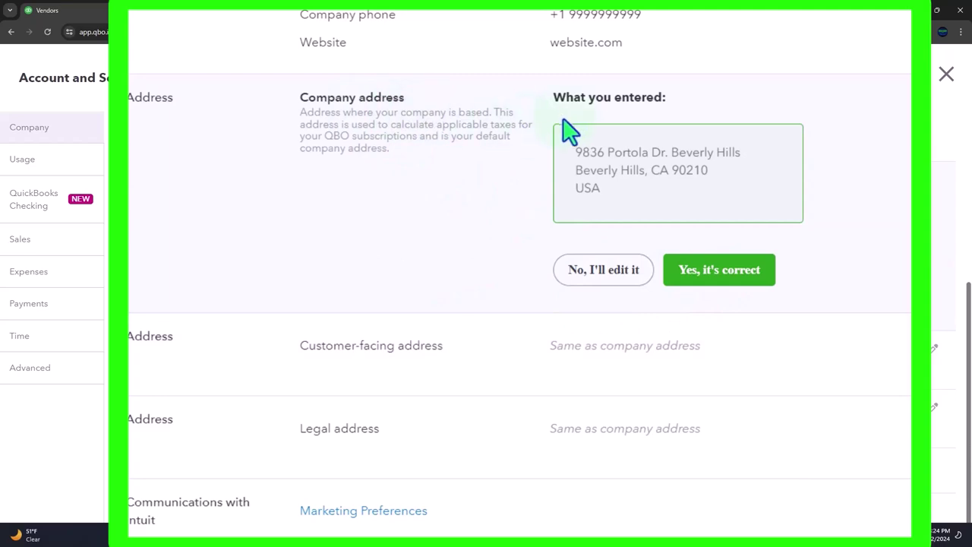
{"action": "left_click", "coordinate": [735, 296]}
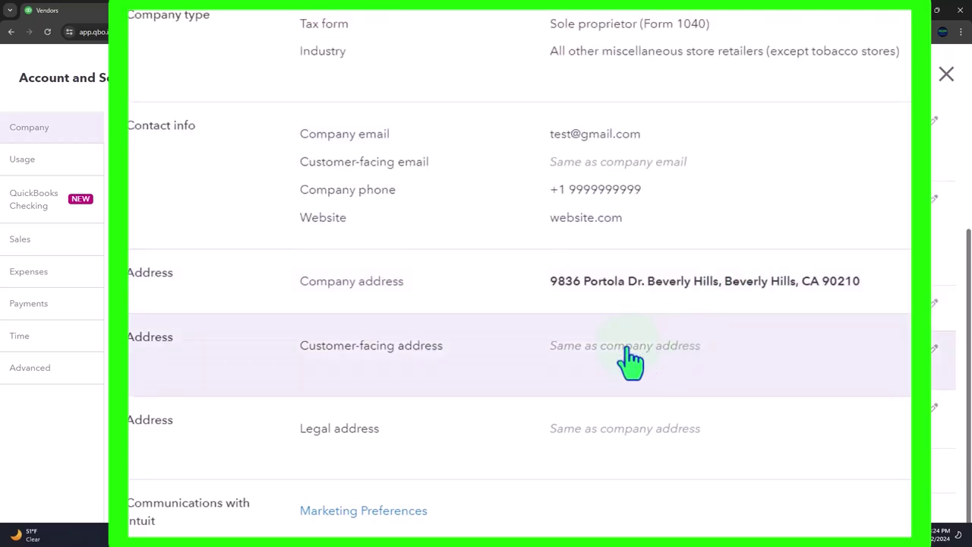
Leave the customer-facing and legal addresses set to Same as company address.
{"action": "left_click", "coordinate": [521, 380]}
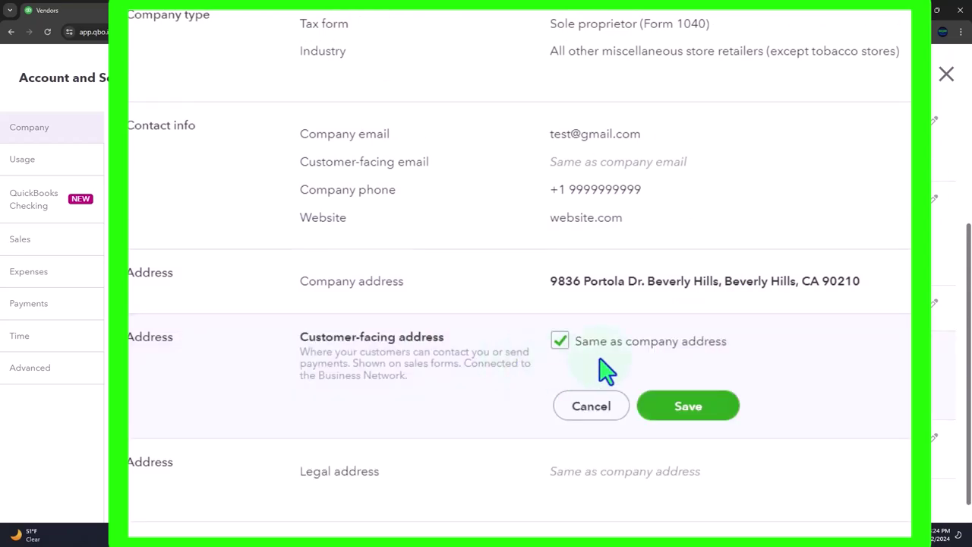
{"action": "scroll", "coordinate": [585, 387], "scroll_direction": "down", "scroll_amount": 1}
{"action": "left_click", "coordinate": [462, 439]}
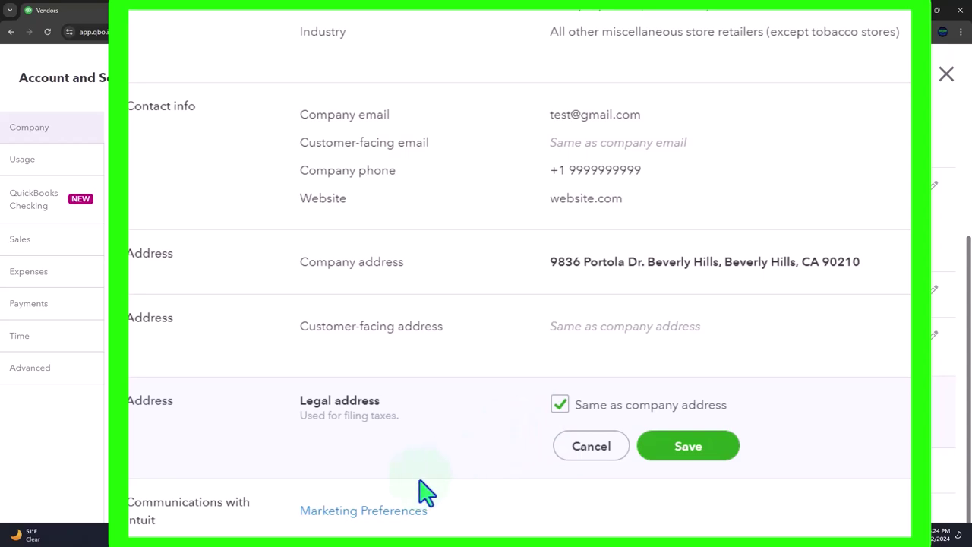
{"action": "left_click", "coordinate": [237, 523]}
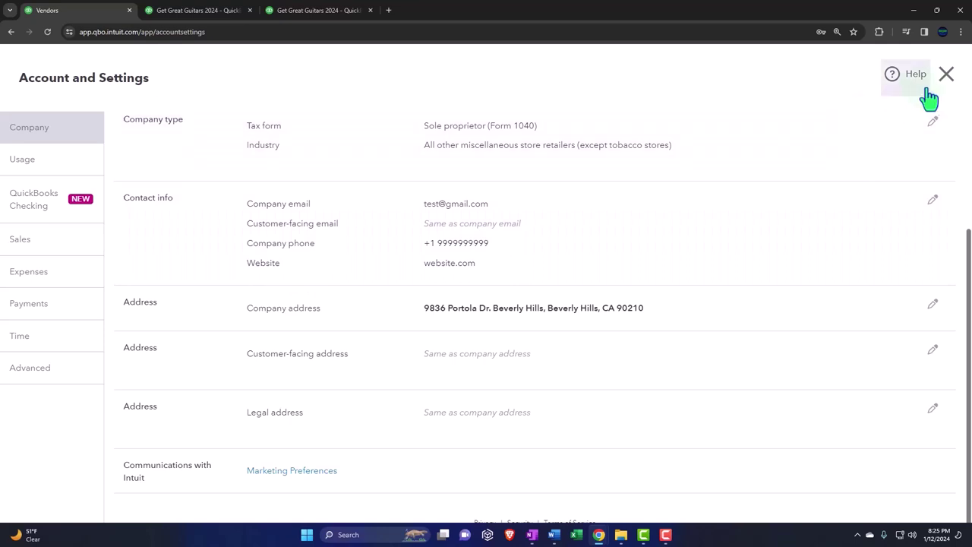
Close Account and Settings, confirming on the second try to return to the dashboard.
{"action": "left_click", "coordinate": [947, 74]}
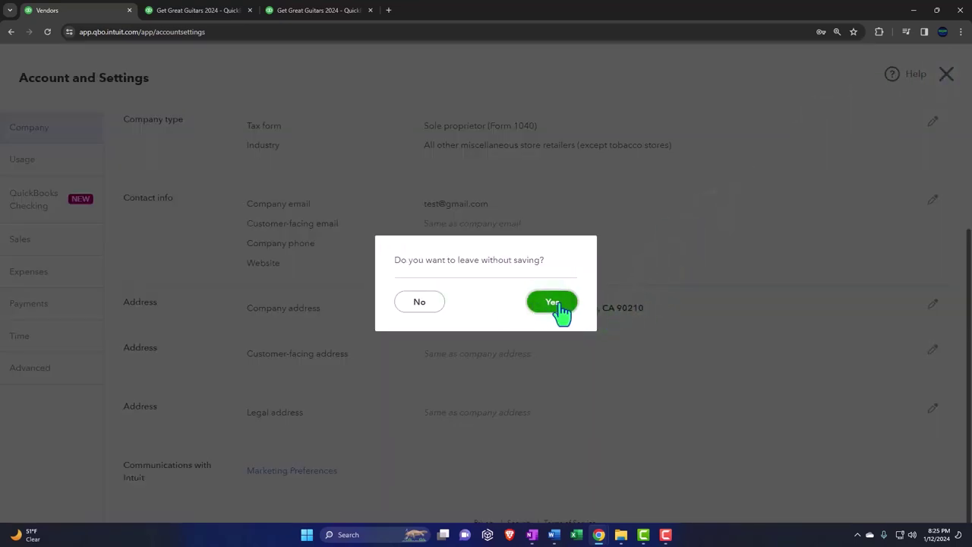
{"action": "left_click", "coordinate": [419, 304]}
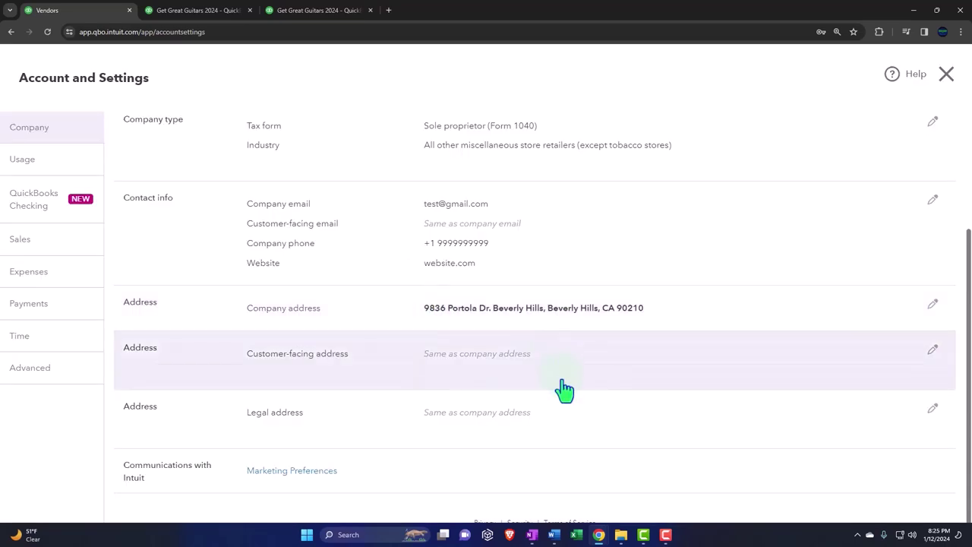
{"action": "scroll", "coordinate": [564, 389], "scroll_direction": "up", "scroll_amount": 2}
{"action": "scroll", "coordinate": [563, 393], "scroll_direction": "down", "scroll_amount": 1}
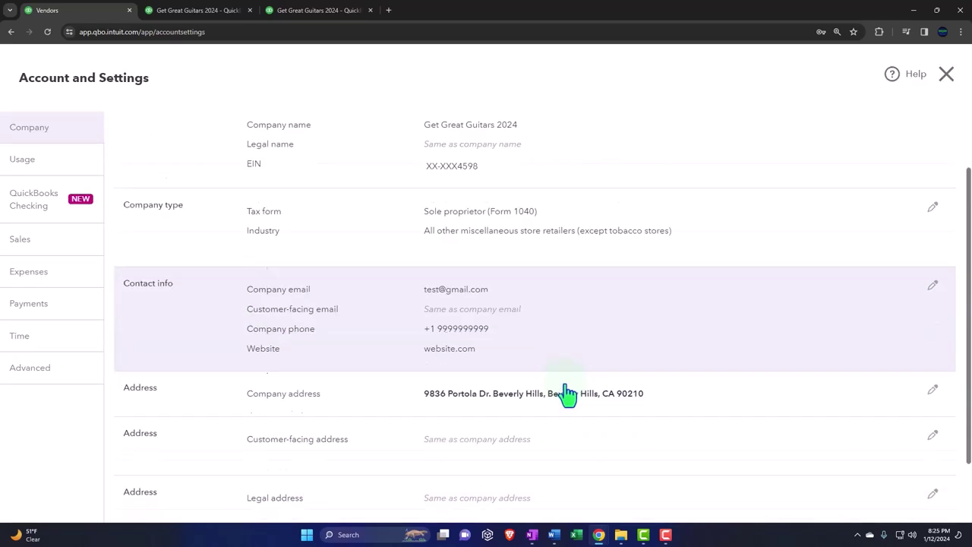
{"action": "scroll", "coordinate": [566, 393], "scroll_direction": "down", "scroll_amount": 1}
{"action": "left_click", "coordinate": [947, 74]}
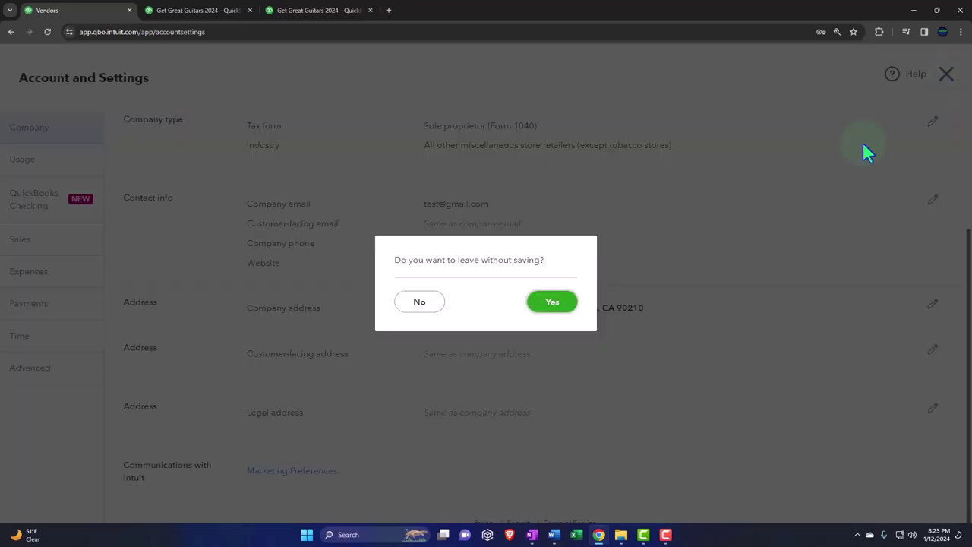
{"action": "left_click", "coordinate": [560, 303]}
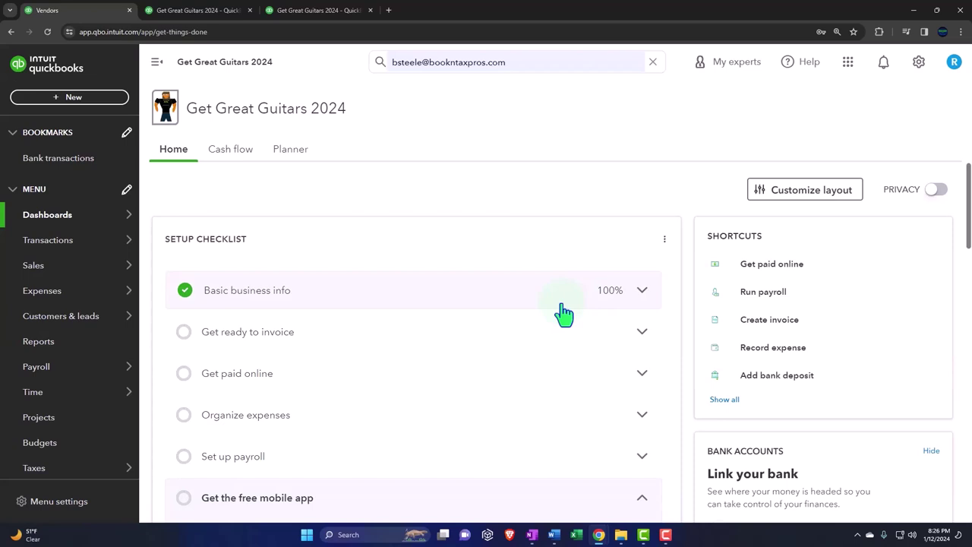
After briefly checking the settings gear menu, show the + New transactions list.
{"action": "left_click", "coordinate": [920, 64]}
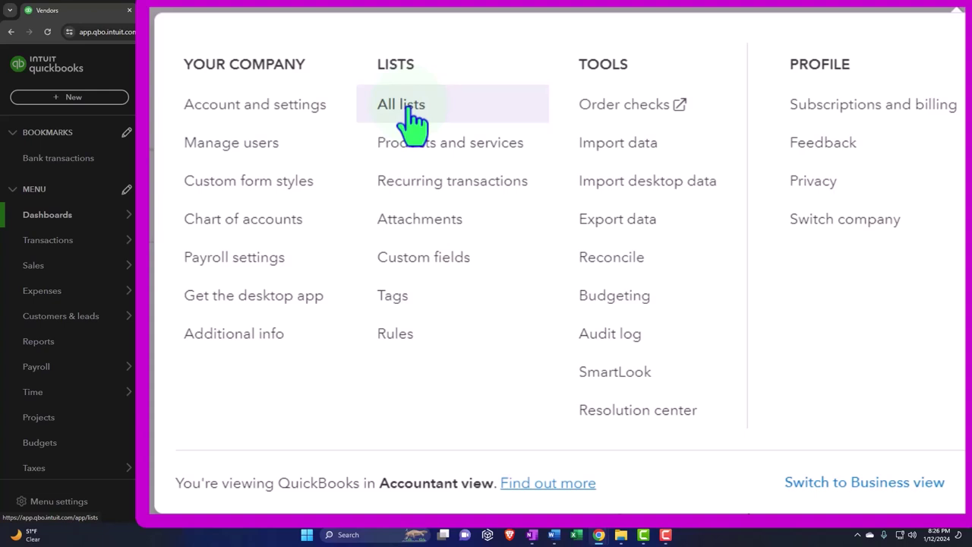
{"action": "left_click", "coordinate": [400, 199]}
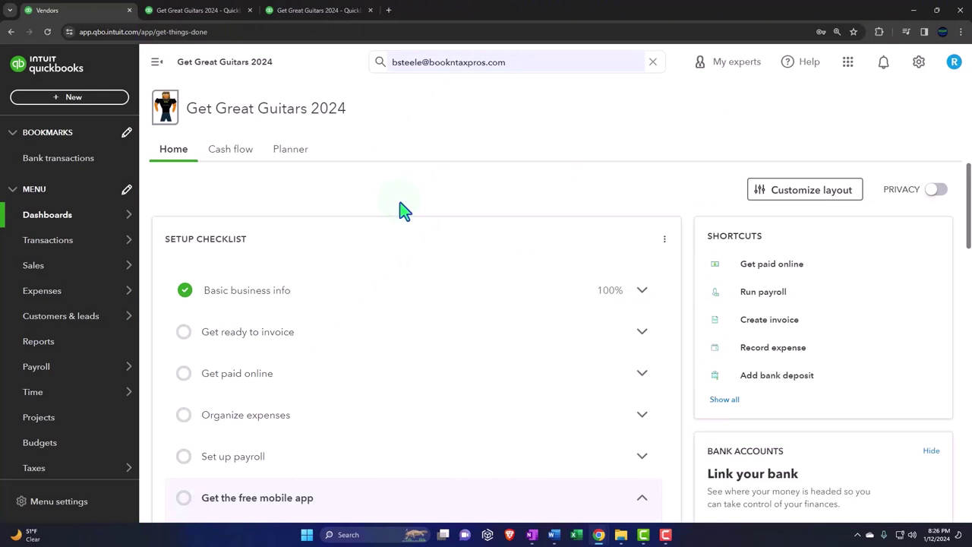
{"action": "left_click", "coordinate": [90, 97]}
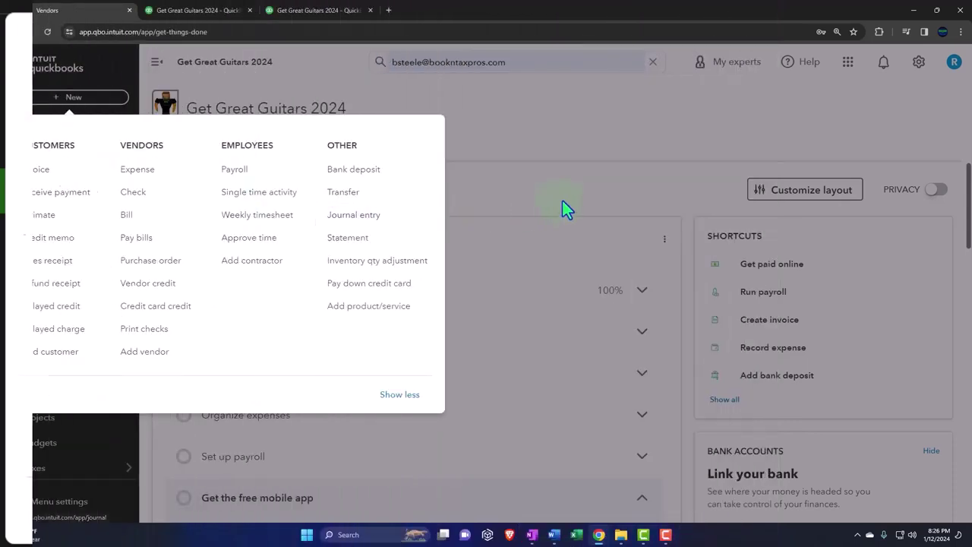
Close the New transactions list and select the Get ready to invoice checklist row.
{"action": "left_click", "coordinate": [562, 207]}
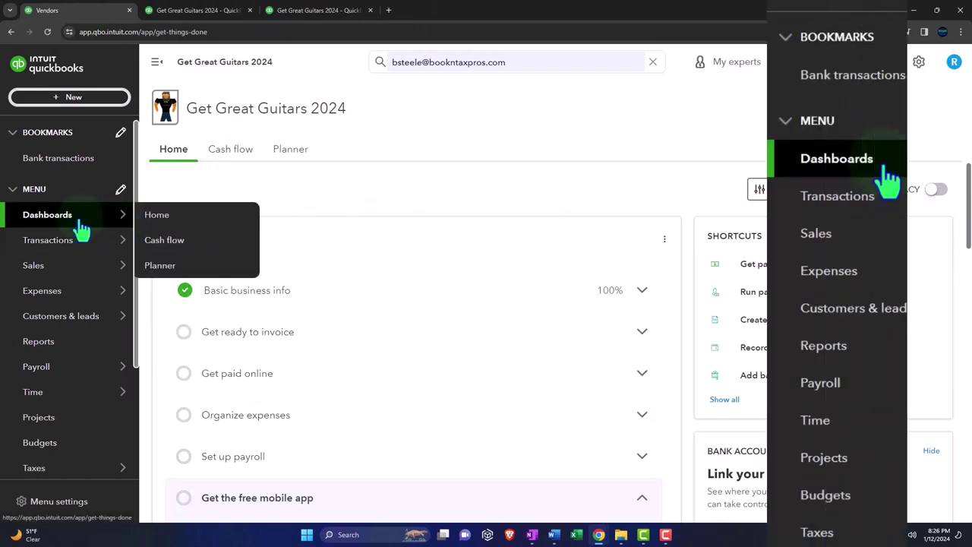
{"action": "mouse_move", "coordinate": [68, 278]}
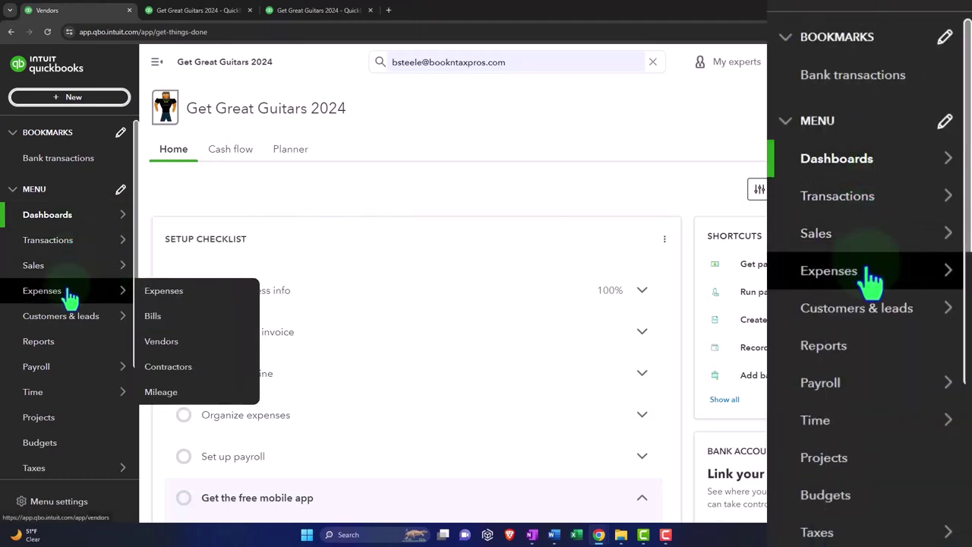
{"action": "mouse_move", "coordinate": [76, 372]}
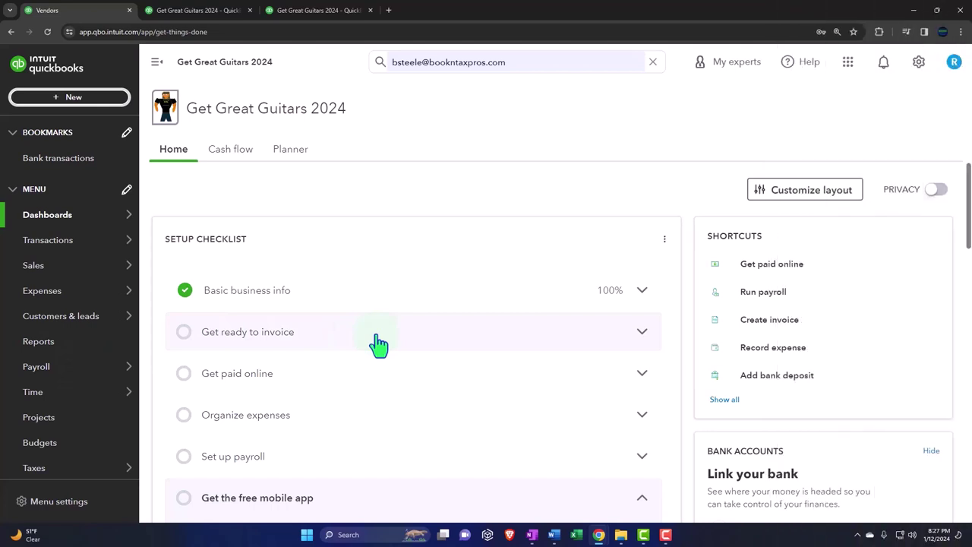
{"action": "left_click", "coordinate": [376, 338]}
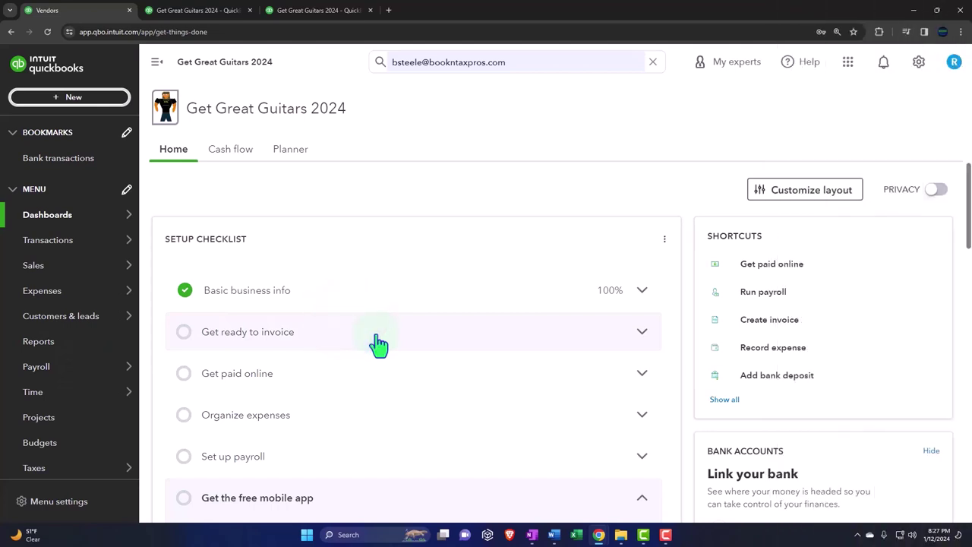